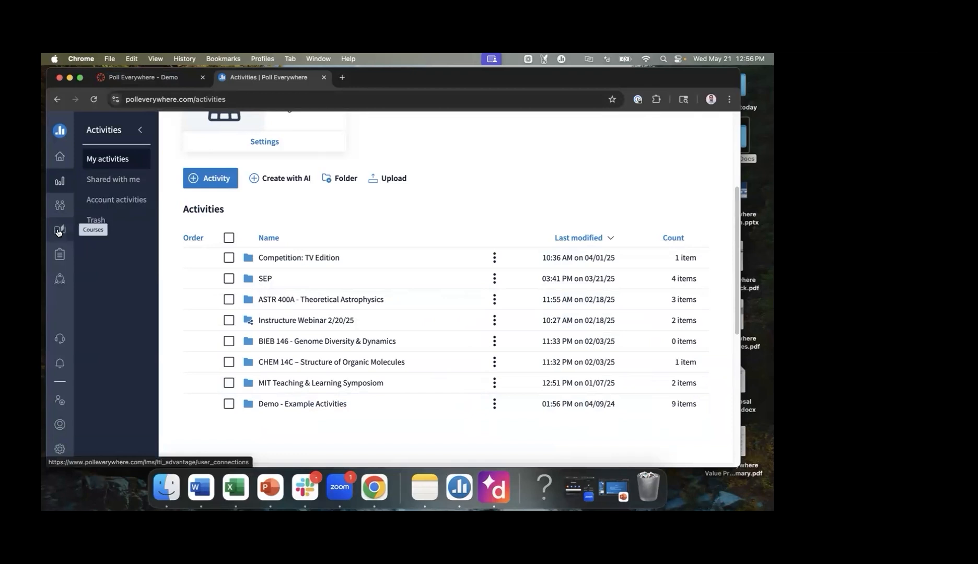
- Open the Philosophy 101 course from the list of courses connected via Canvas
{"action": "left_click", "coordinate": [58, 231]}
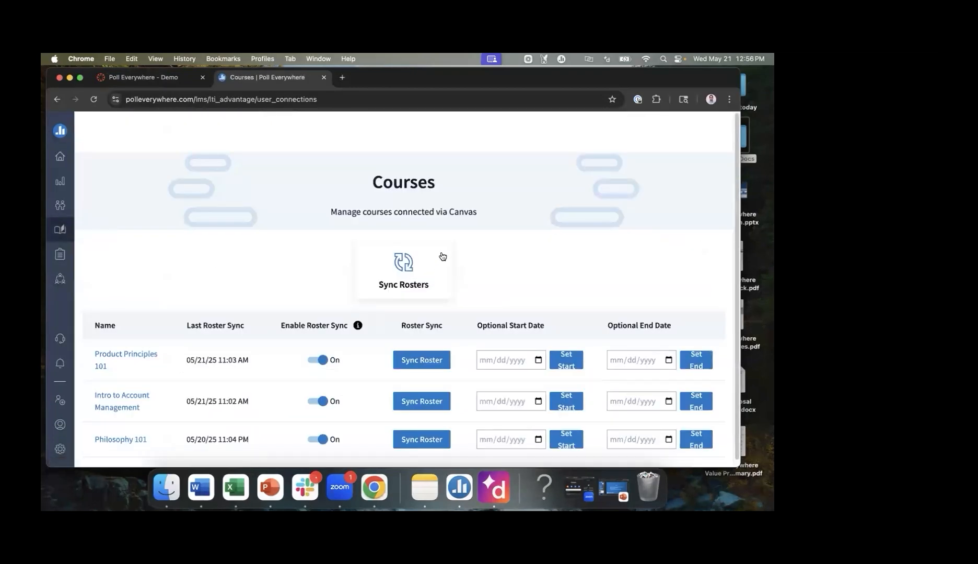
{"action": "scroll", "coordinate": [253, 270], "scroll_direction": "down", "scroll_amount": 1}
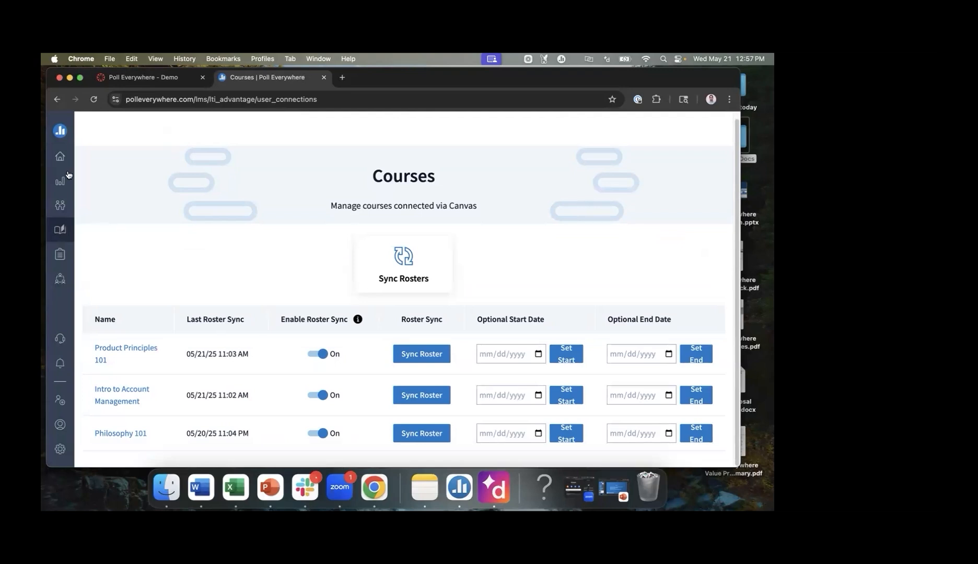
{"action": "left_click", "coordinate": [131, 435]}
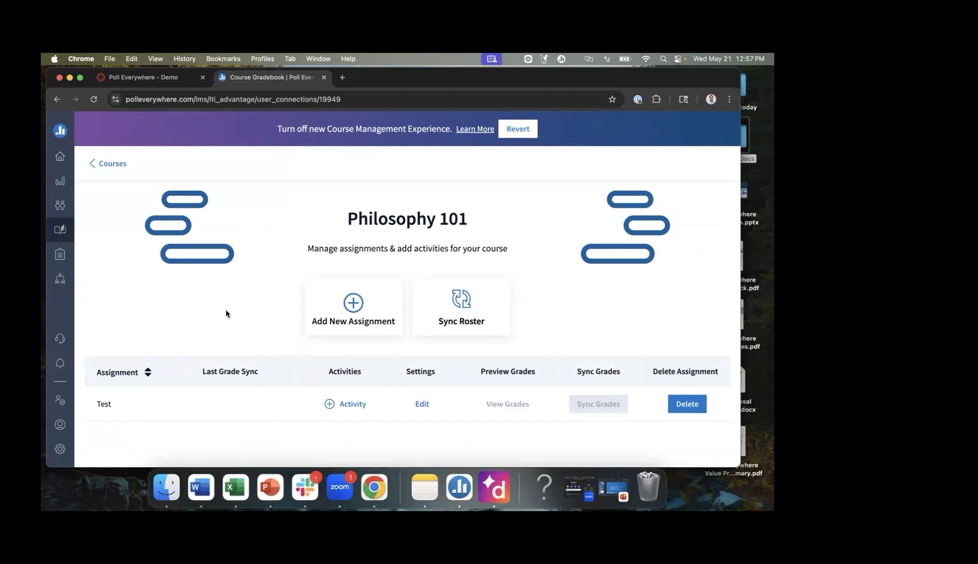
- Rename the Test assignment in Philosophy 101 as 5/21/25 and save the update
{"action": "left_click", "coordinate": [422, 404]}
{"action": "double_click", "coordinate": [521, 137]}
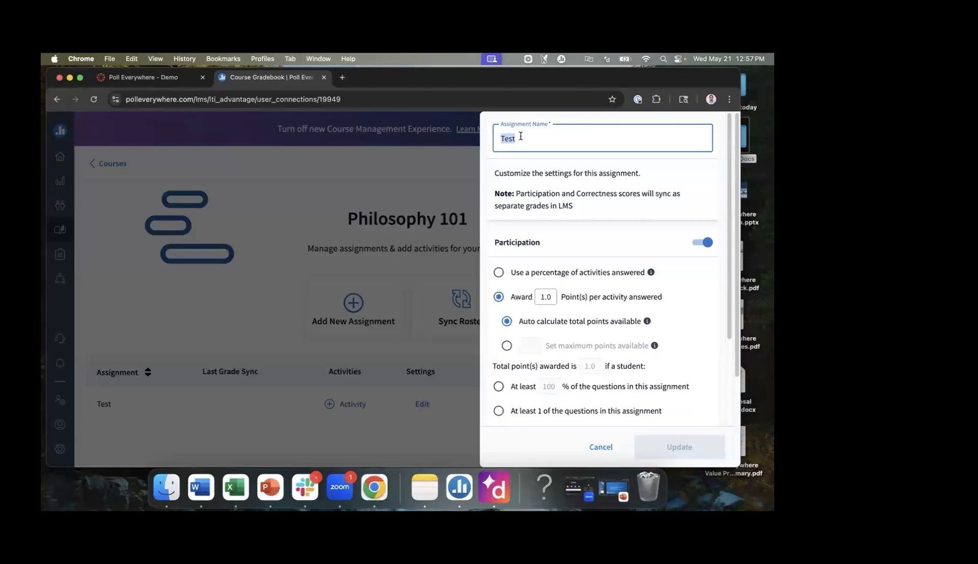
{"action": "type", "text": "5/231/25"}
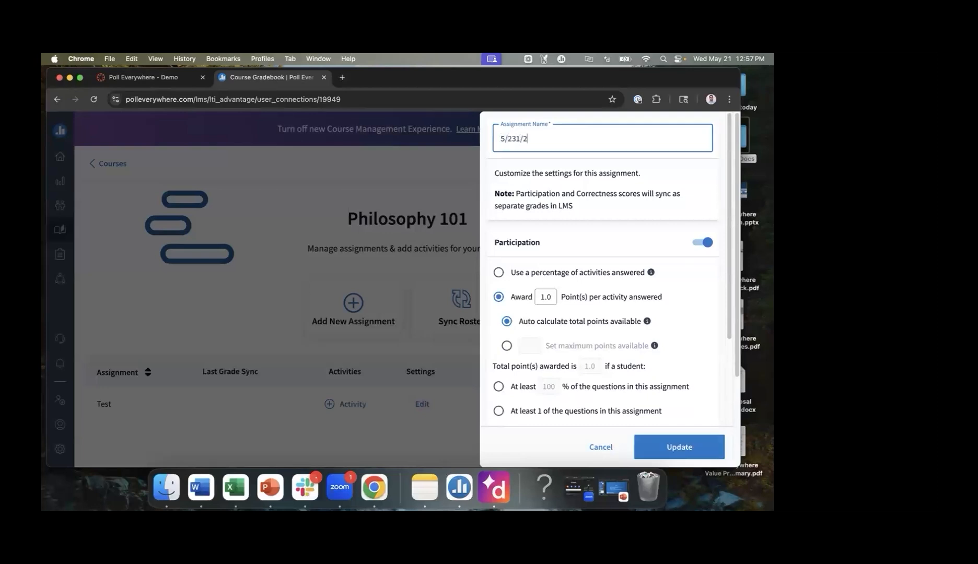
{"action": "key", "text": "BackSpace"}
{"action": "key", "text": "BackSpace"}
{"action": "key", "text": "BackSpace"}
{"action": "key", "text": "BackSpace"}
{"action": "key", "text": "BackSpace"}
{"action": "type", "text": "1/25"}
{"action": "left_click", "coordinate": [658, 444]}
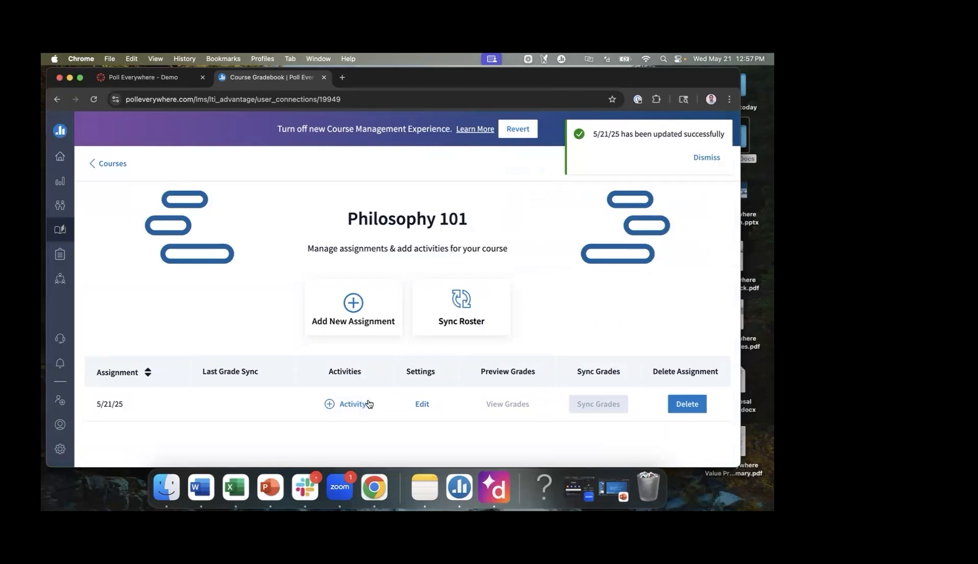
- Add the Gradebook Test activity from the Demo - Example Activities folder to the 5/21/25 assignment and save
{"action": "left_click", "coordinate": [344, 404]}
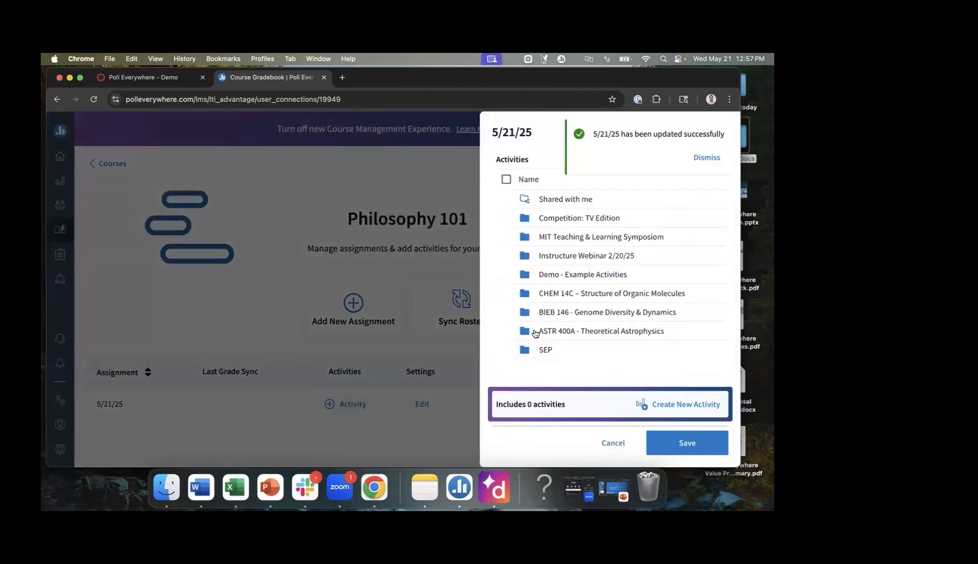
{"action": "left_click", "coordinate": [563, 274]}
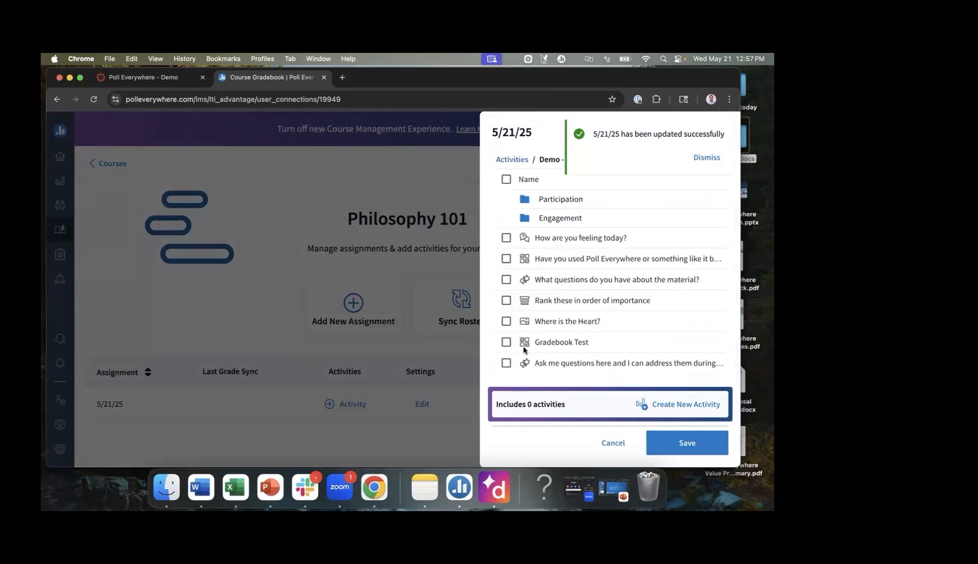
{"action": "left_click", "coordinate": [507, 343]}
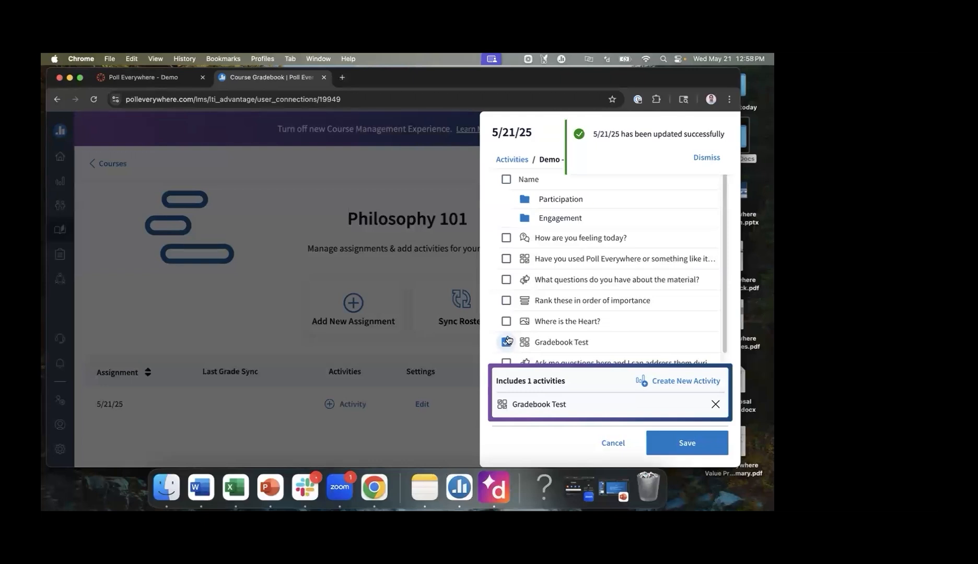
{"action": "left_click", "coordinate": [677, 443]}
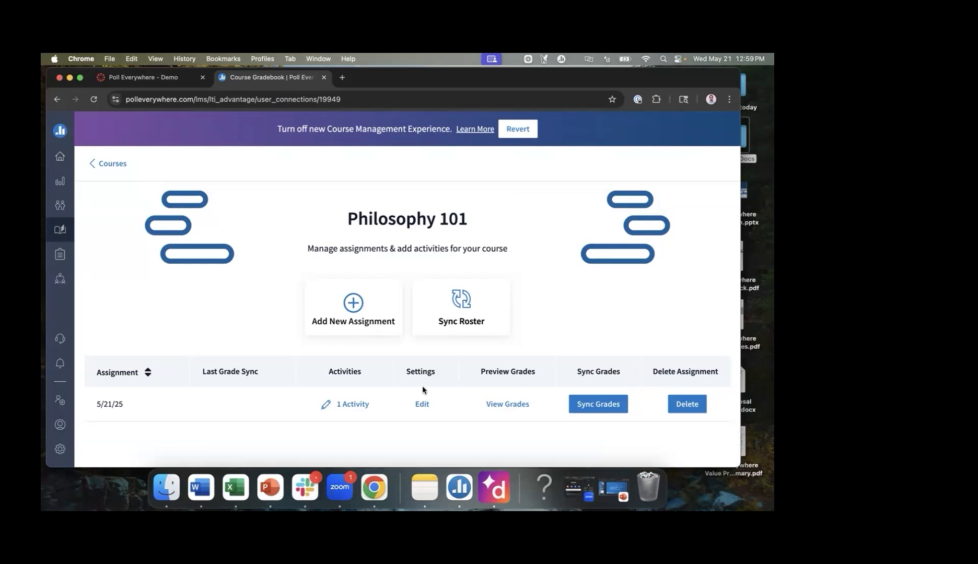
- Preview the participation grades of the 5/21/25 assignment
{"action": "left_click", "coordinate": [509, 404]}
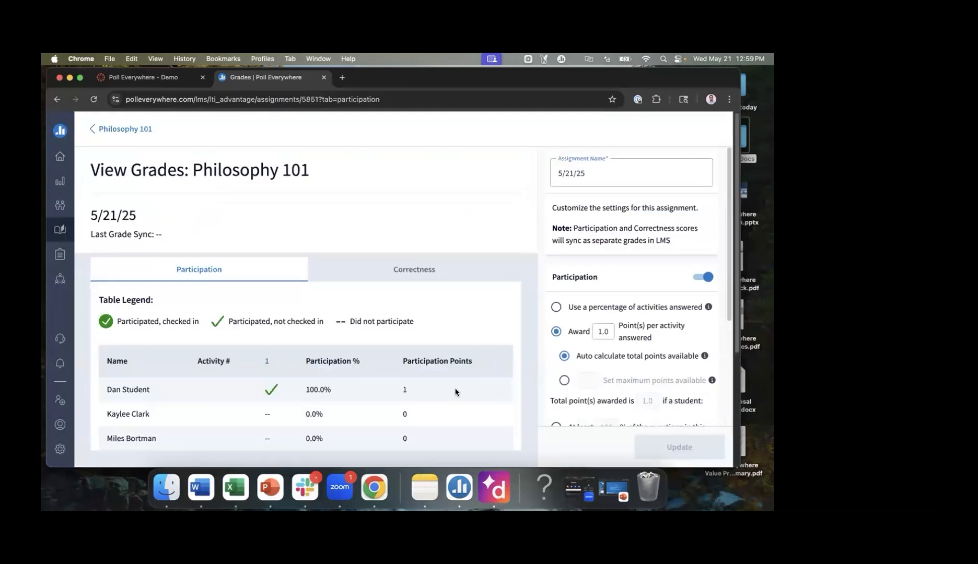
{"action": "scroll", "coordinate": [455, 391], "scroll_direction": "down", "scroll_amount": 1}
{"action": "scroll", "coordinate": [436, 386], "scroll_direction": "down", "scroll_amount": 1}
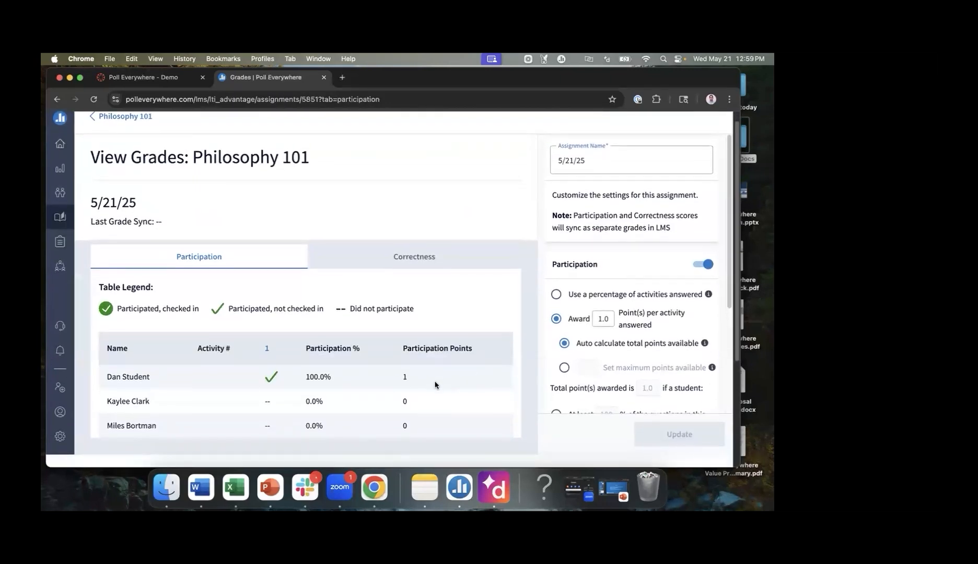
{"action": "scroll", "coordinate": [436, 387], "scroll_direction": "down", "scroll_amount": 1}
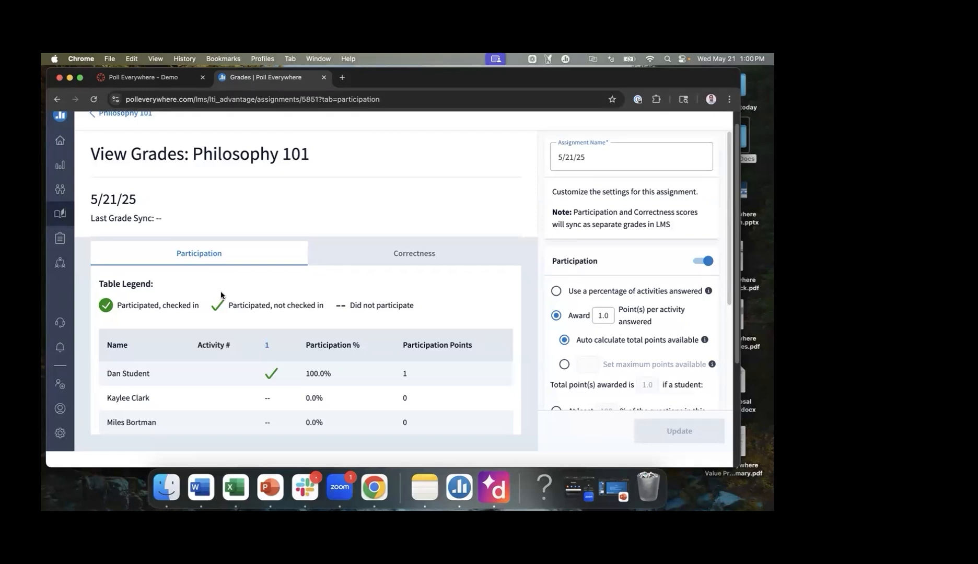
- Return to the Philosophy 101 assignments and sync the grades of the 5/21/25 assignment
{"action": "left_click", "coordinate": [95, 119]}
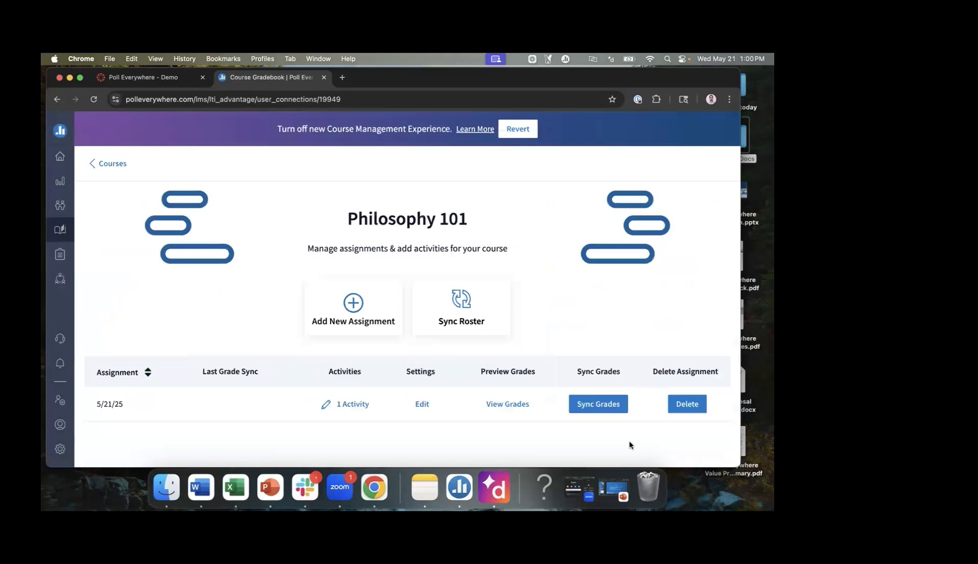
{"action": "left_click", "coordinate": [586, 404]}
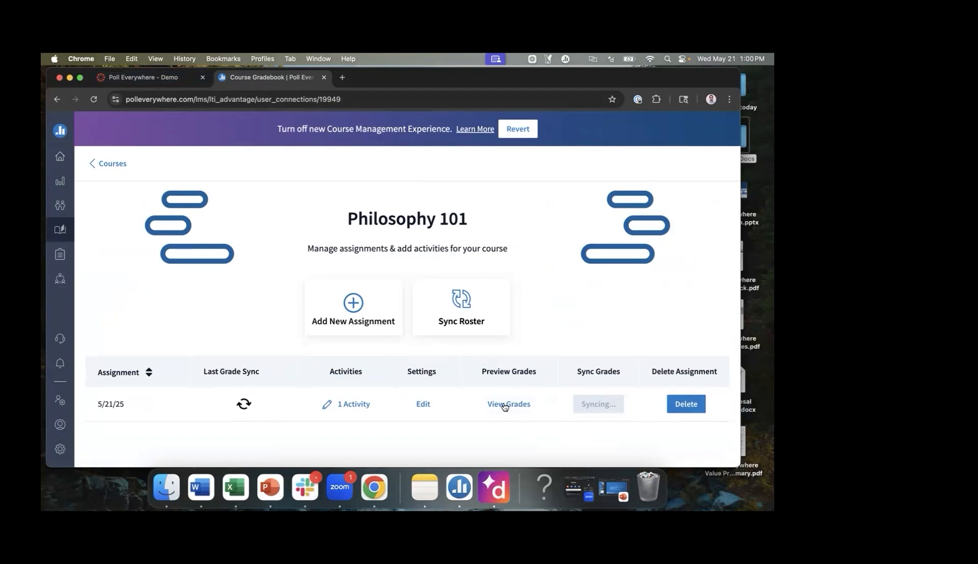
- Switch to Canvas and check the 5/21/25 - Participation column in the Philosophy 101 gradebook
{"action": "left_click", "coordinate": [149, 79]}
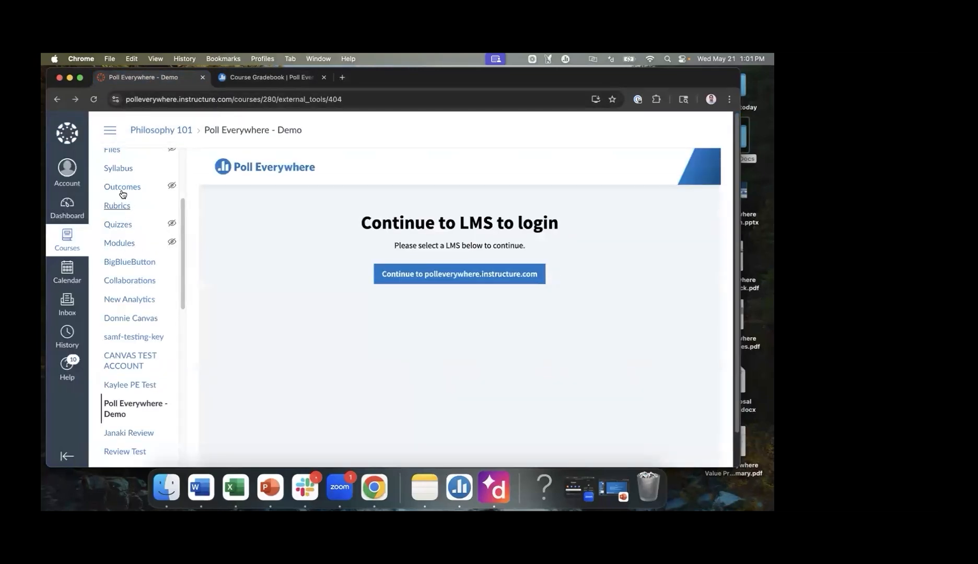
{"action": "scroll", "coordinate": [124, 194], "scroll_direction": "up", "scroll_amount": 5}
{"action": "left_click", "coordinate": [121, 246]}
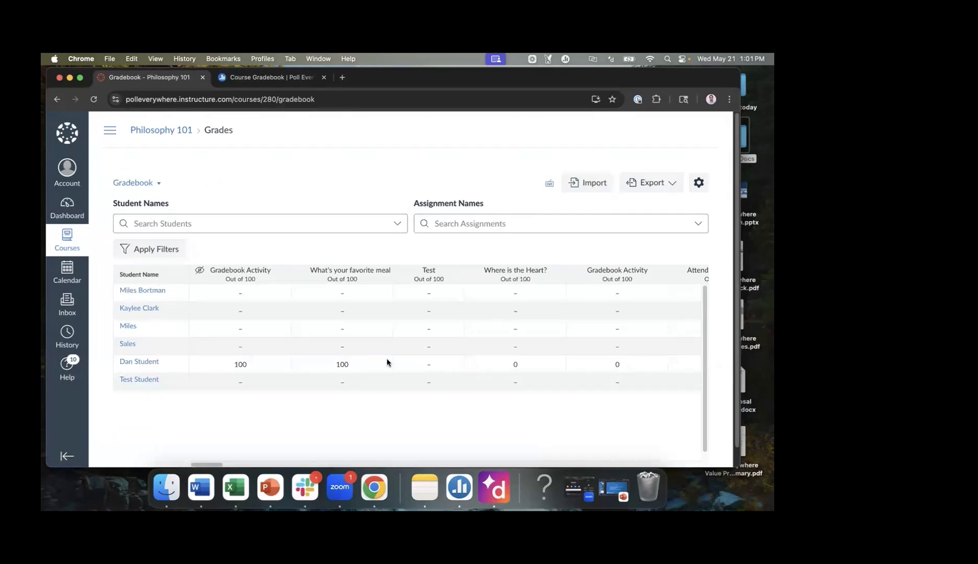
{"action": "scroll", "coordinate": [386, 359], "scroll_direction": "right", "scroll_amount": 10}
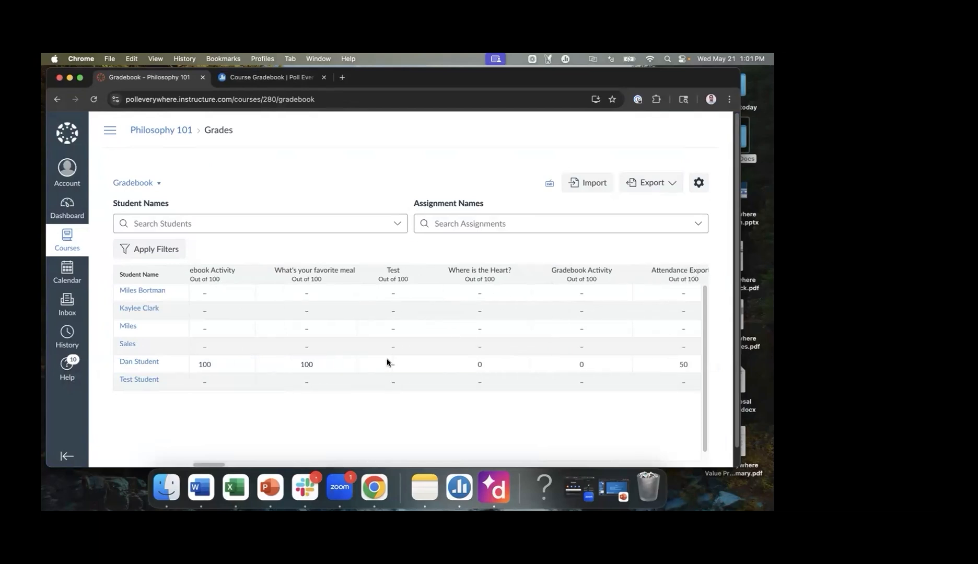
{"action": "scroll", "coordinate": [387, 359], "scroll_direction": "right", "scroll_amount": 10}
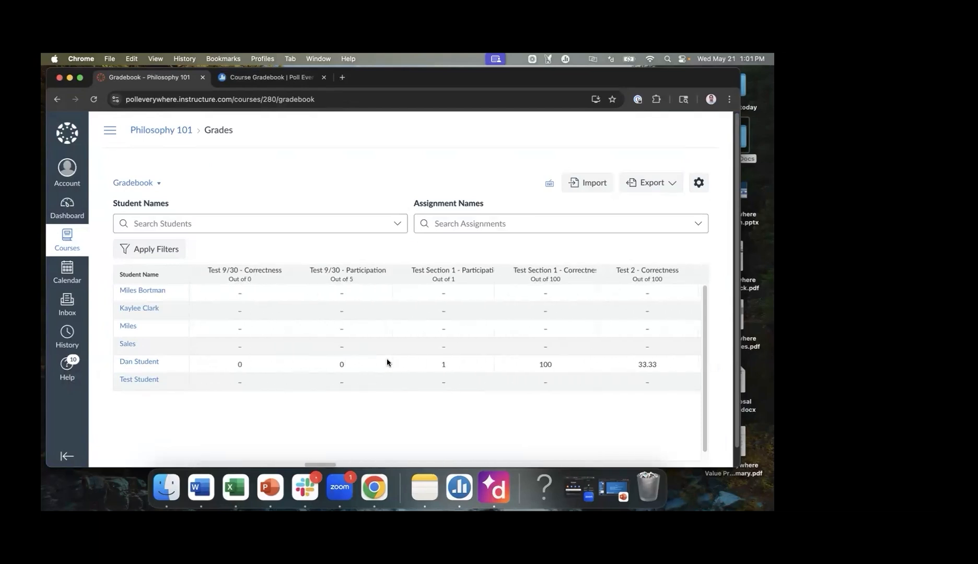
{"action": "scroll", "coordinate": [387, 362], "scroll_direction": "right", "scroll_amount": 10}
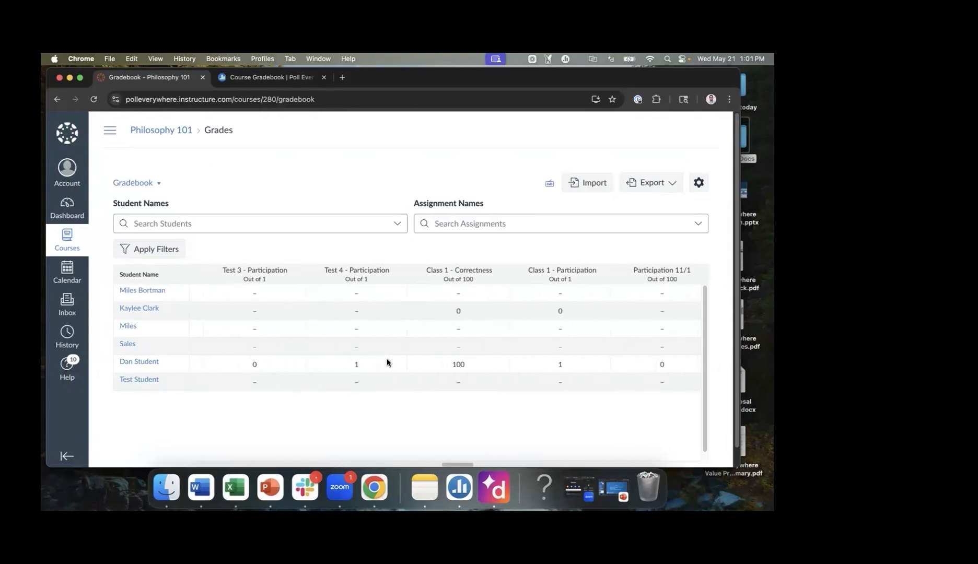
{"action": "scroll", "coordinate": [387, 359], "scroll_direction": "right", "scroll_amount": 3}
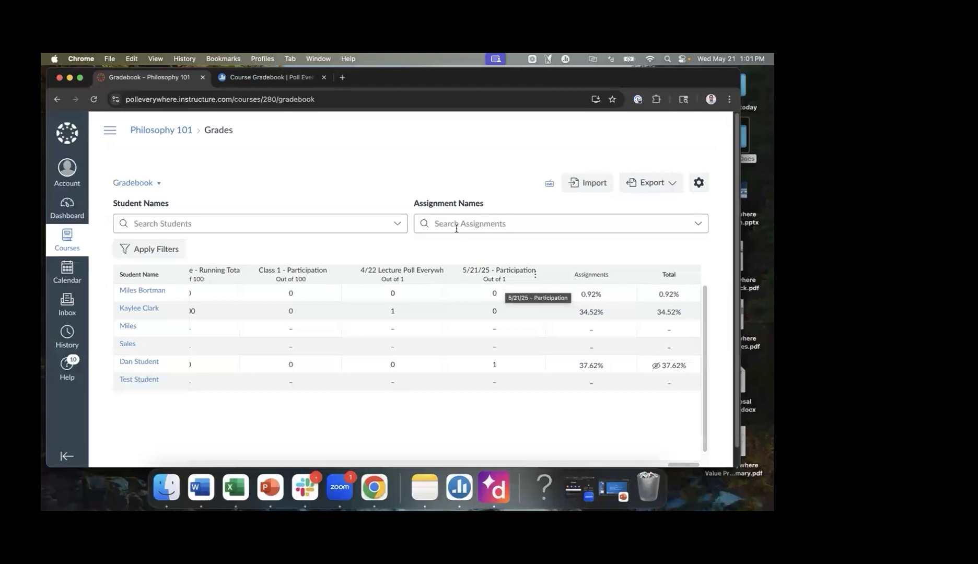
- Review the activities included in the 5/21/25 assignment in Poll Everywhere against the participation scores in the Canvas gradebook, leaving the assignment unchanged
{"action": "left_click", "coordinate": [281, 79]}
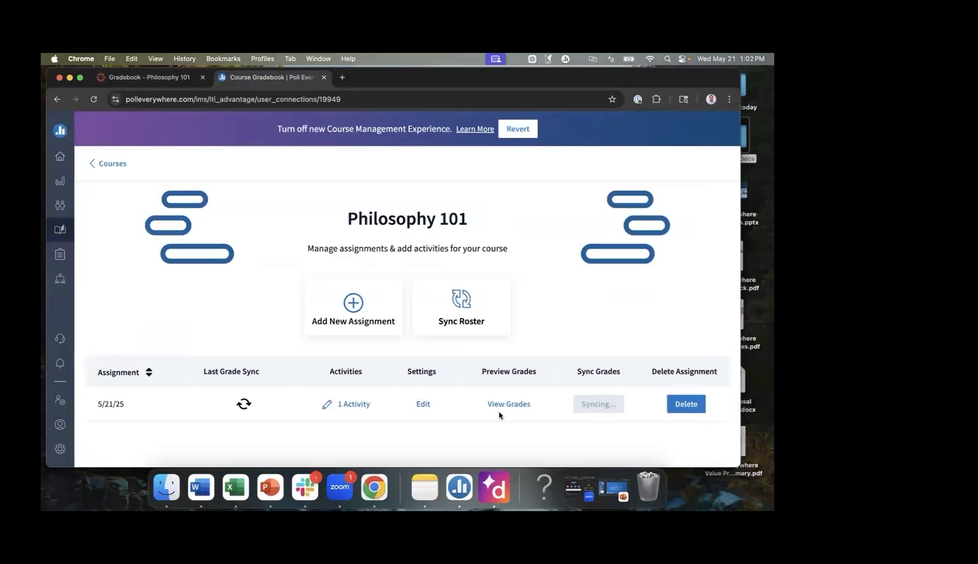
{"action": "left_click", "coordinate": [354, 405]}
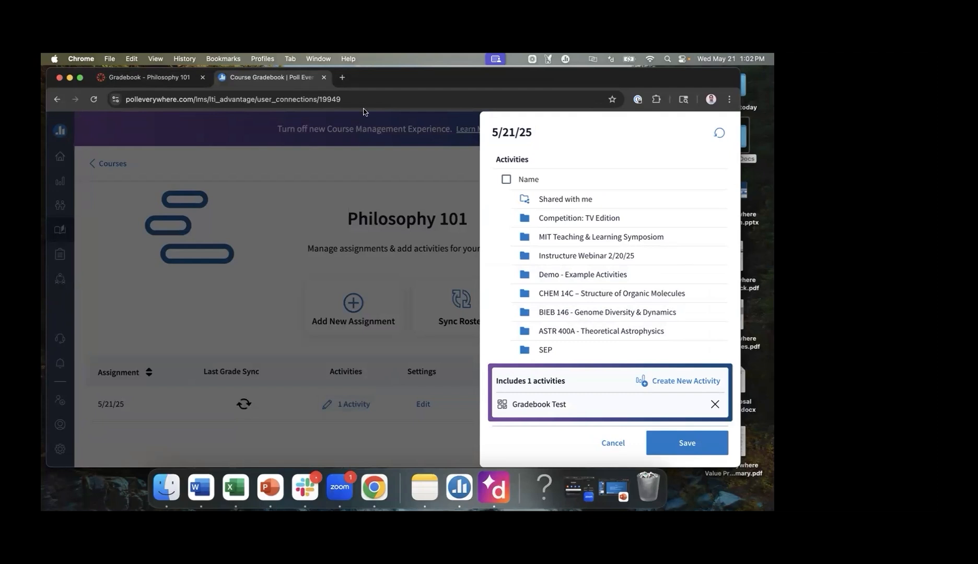
{"action": "left_click", "coordinate": [172, 78]}
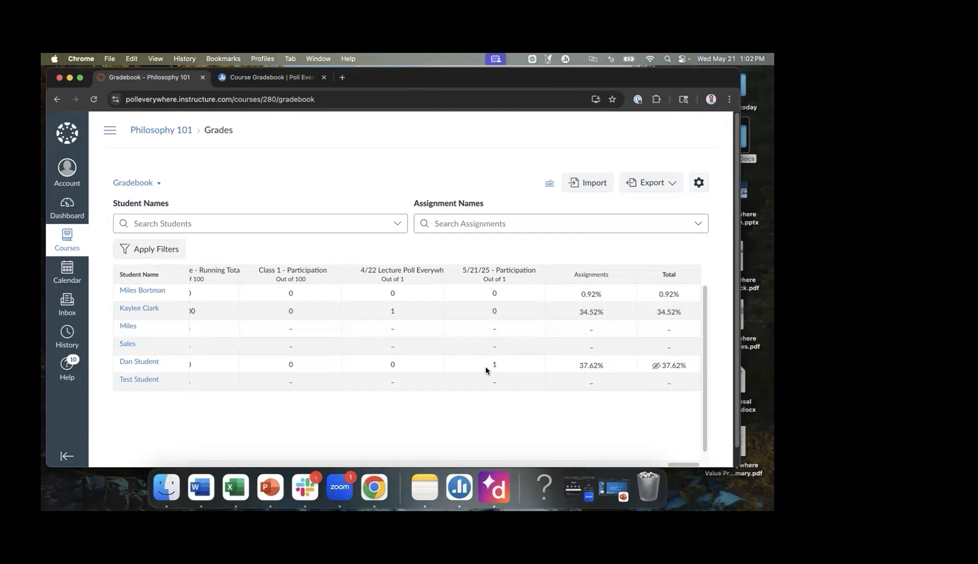
{"action": "left_click", "coordinate": [286, 77]}
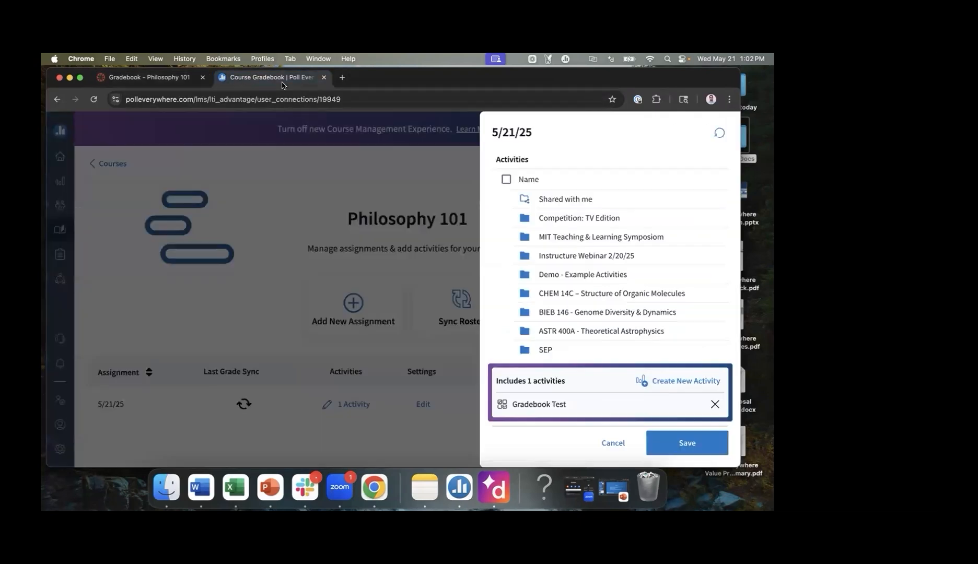
{"action": "left_click", "coordinate": [617, 439]}
{"action": "left_click", "coordinate": [452, 317]}
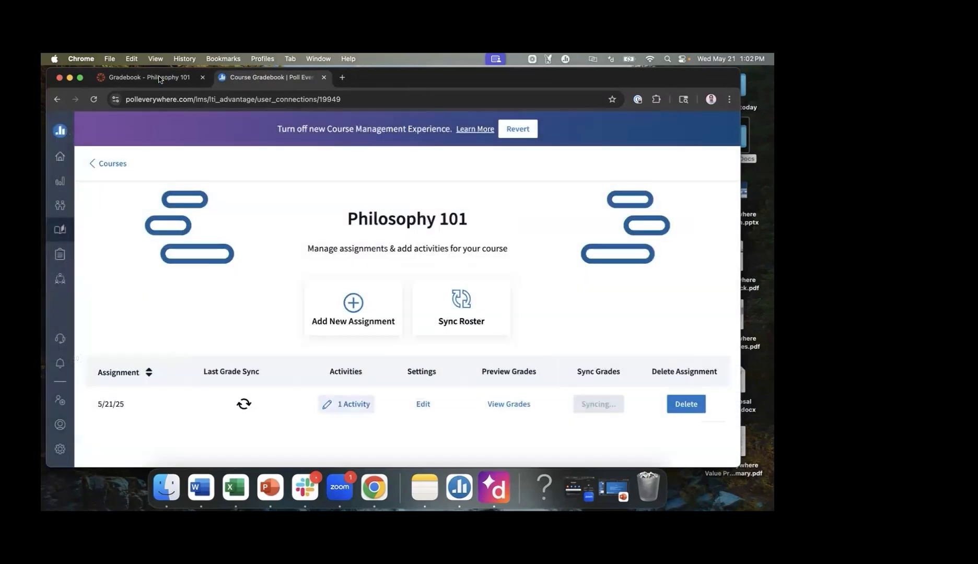
{"action": "key", "text": "ctrl+shift+Tab"}
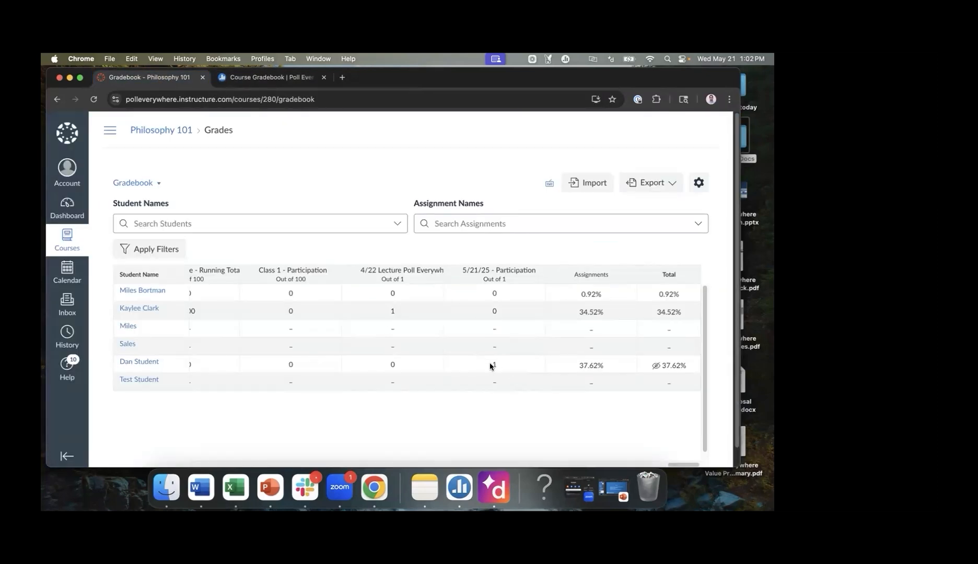